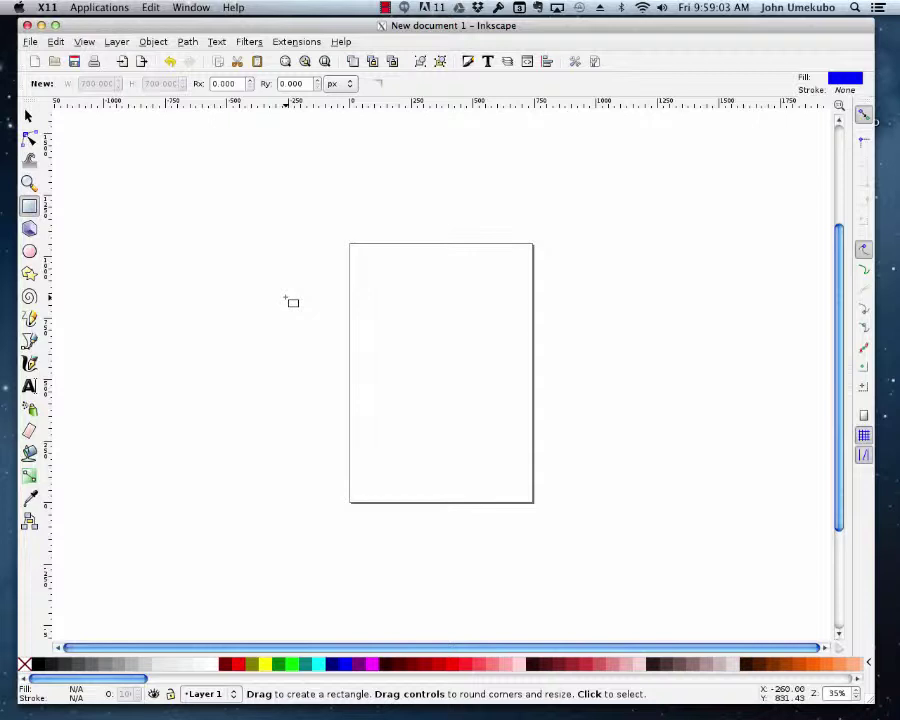
Step: Zoom out and draw a blue, strokeless rectangle on the canvas left of the page
key("minus")
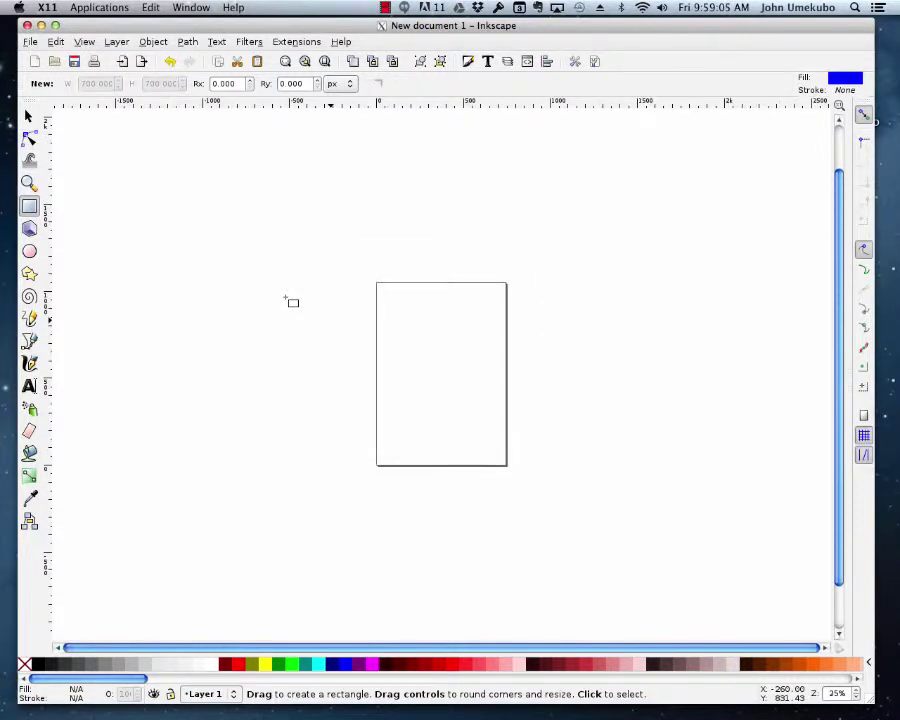
key("minus")
key("plus")
key("plus")
key("plus")
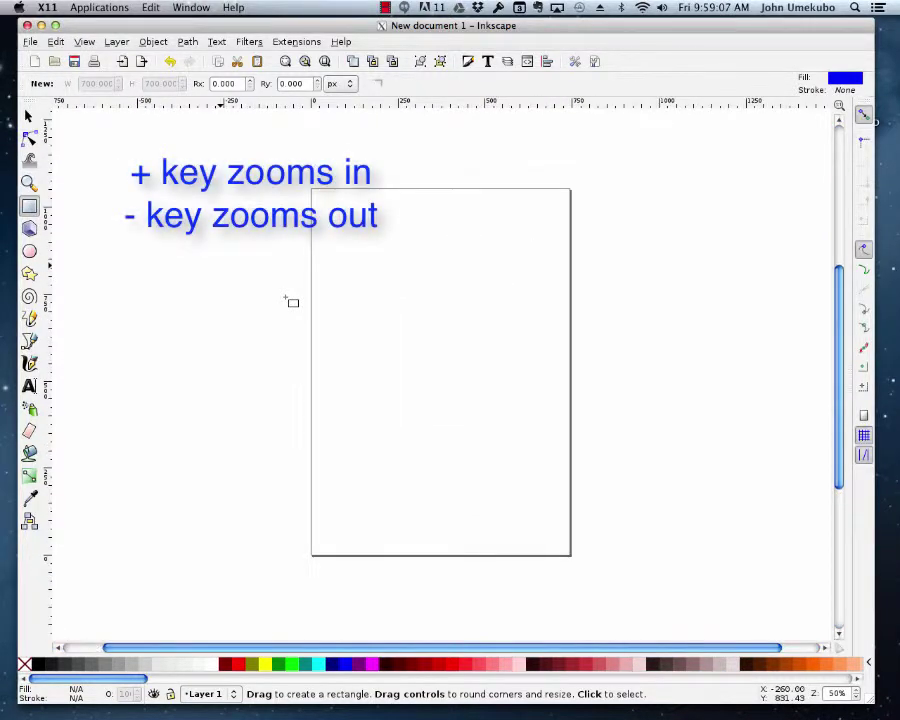
key("minus")
key("minus")
key("minus")
key("plus")
key("plus")
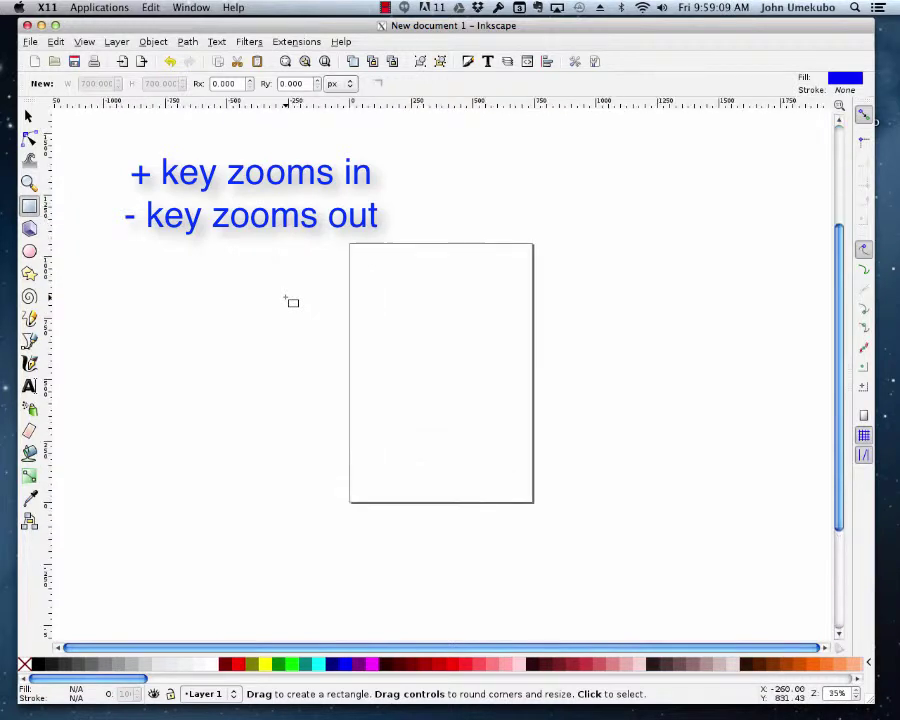
key("plus")
key("plus")
key("minus")
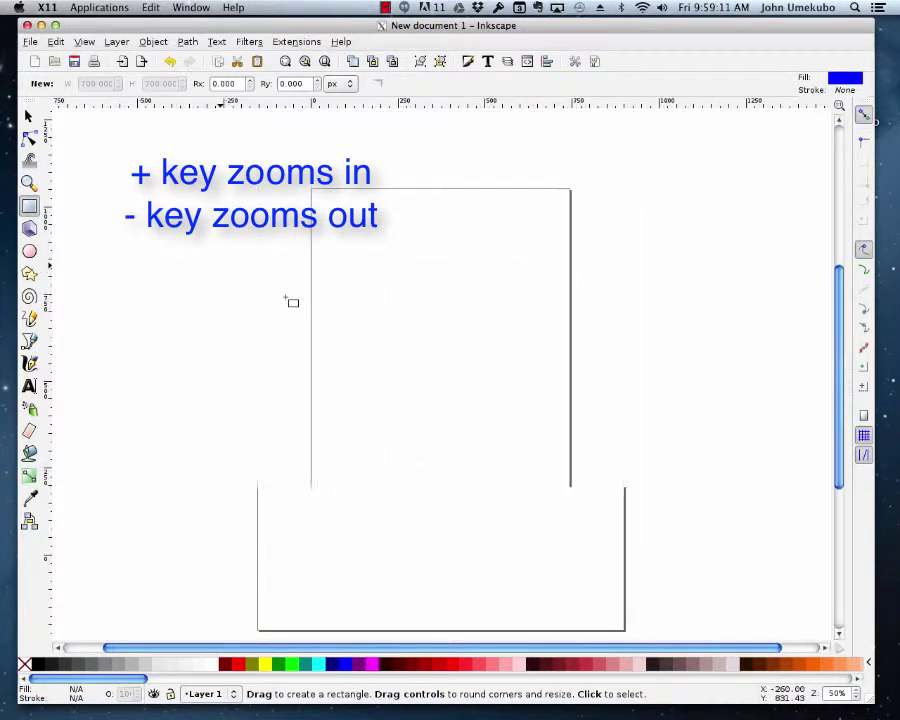
key("minus")
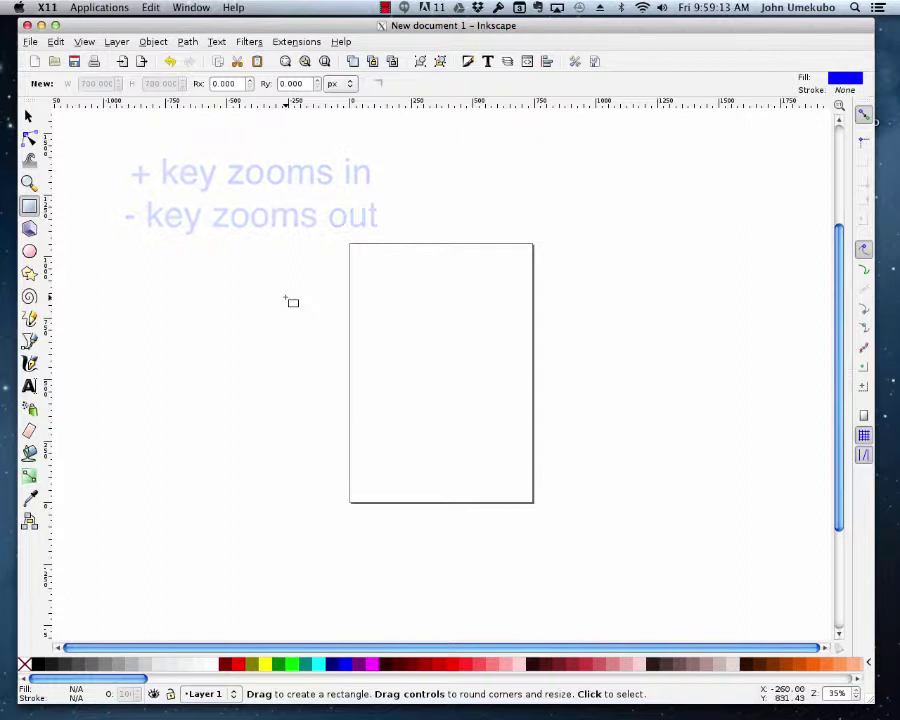
key("plus")
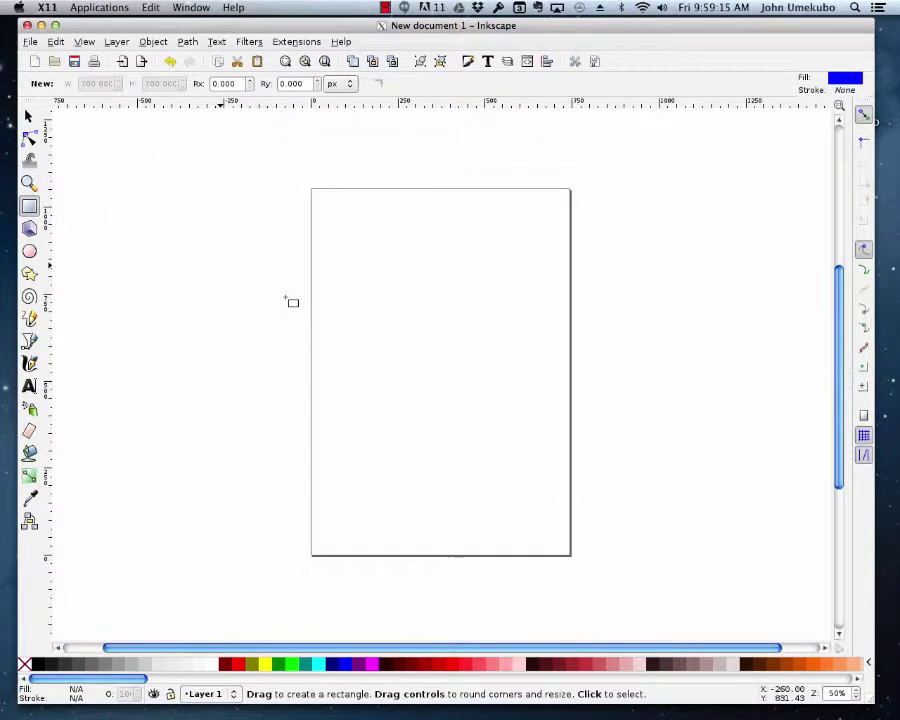
key("minus")
key("minus")
key("plus")
key("plus")
key("minus")
key("minus")
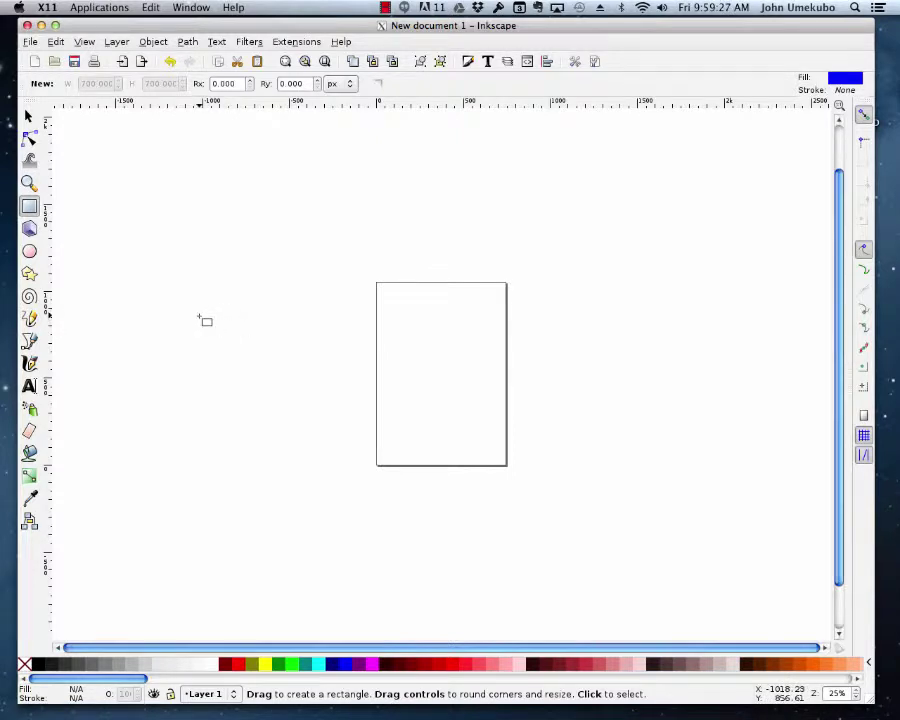
left_click_drag(200, 316, 325, 421)
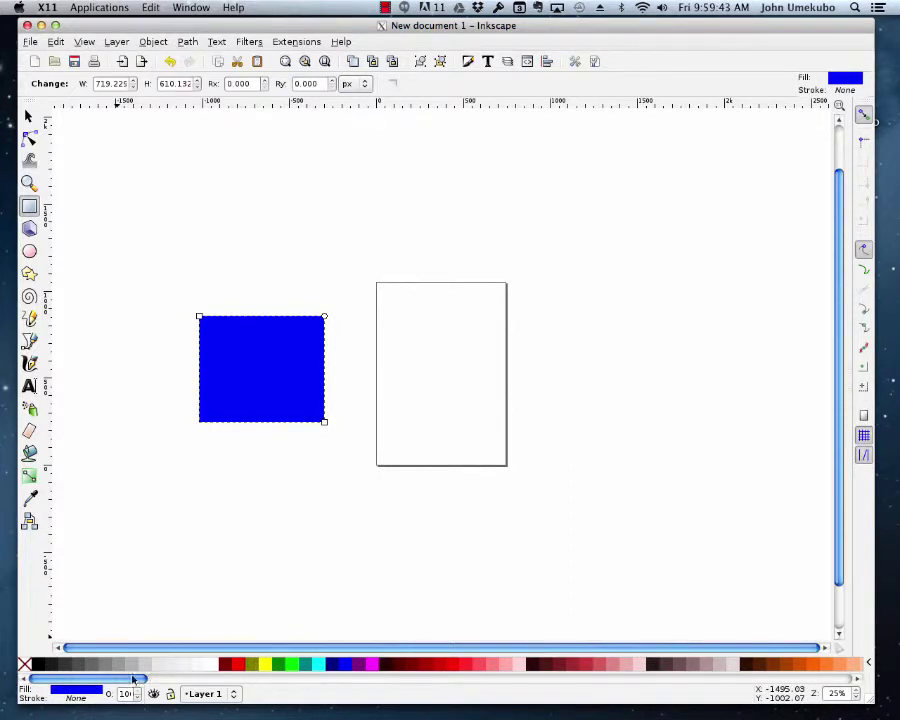
mouse_move(135, 679)
left_mouse_down()
mouse_move(548, 679)
mouse_move(740, 665)
mouse_move(667, 678)
mouse_move(137, 650)
left_mouse_up()
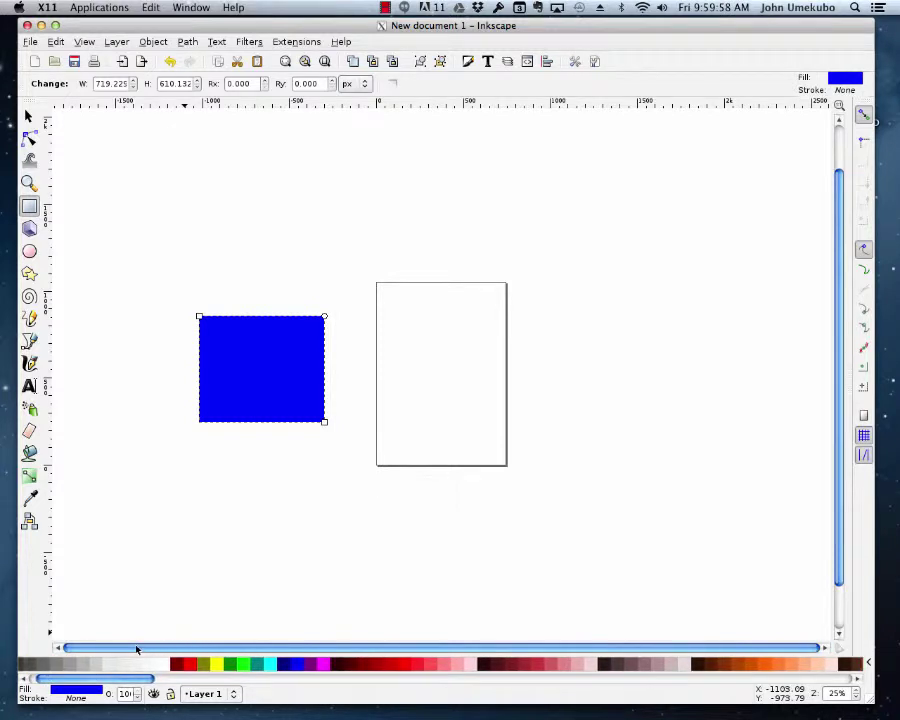
Step: Try several palette swatches, settling on dark red #550000 for the rectangle's fill
left_click(215, 665)
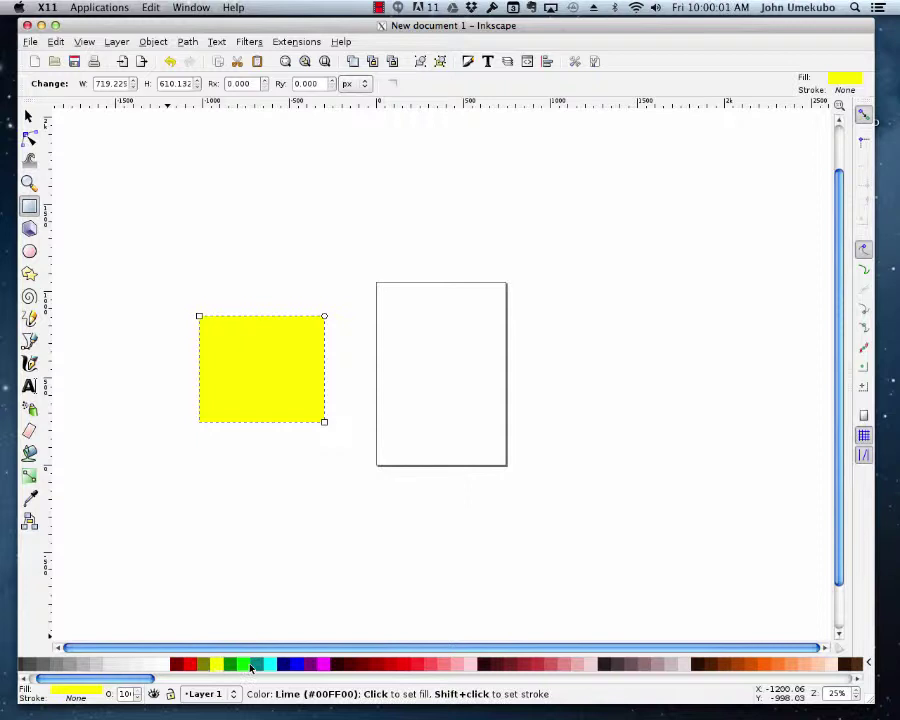
left_click(247, 666)
left_click(257, 665)
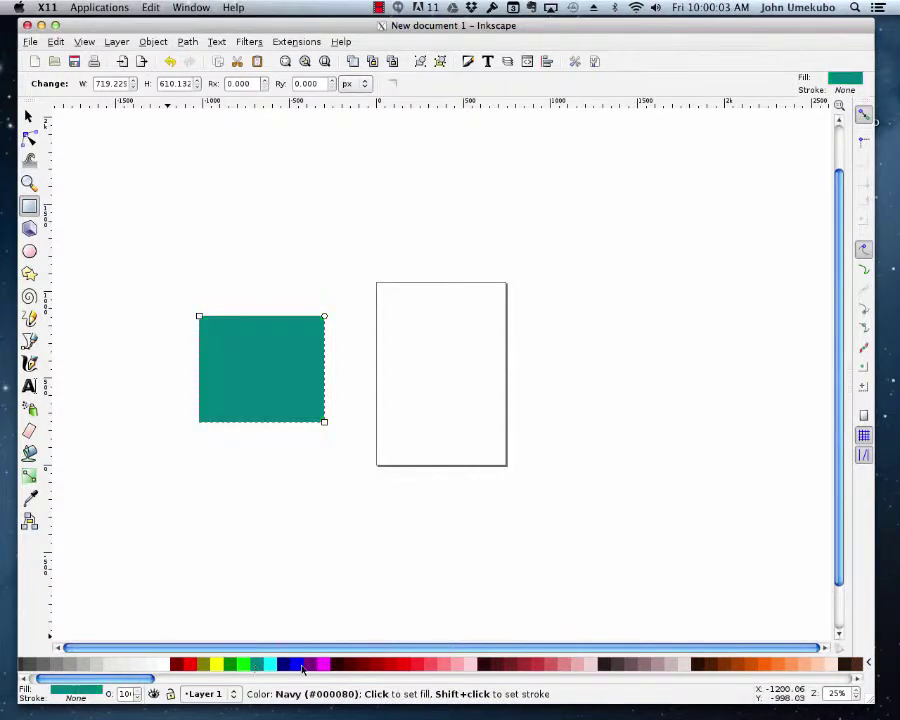
left_click(309, 665)
left_click(350, 665)
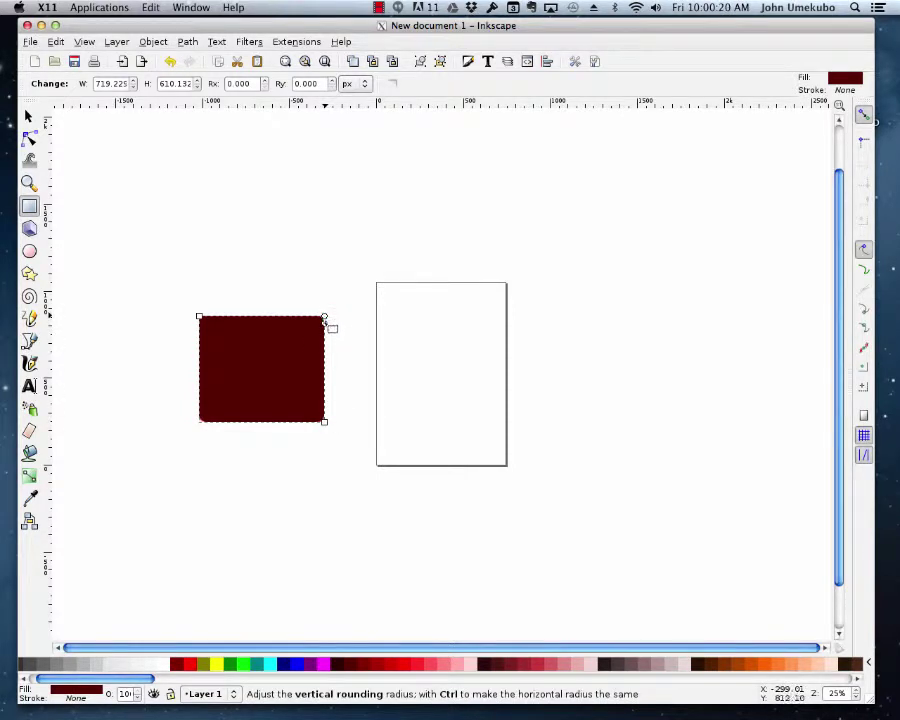
Step: Round the rectangle's corners to a vertical radius of about 117 px
left_click_drag(324, 325, 324, 352)
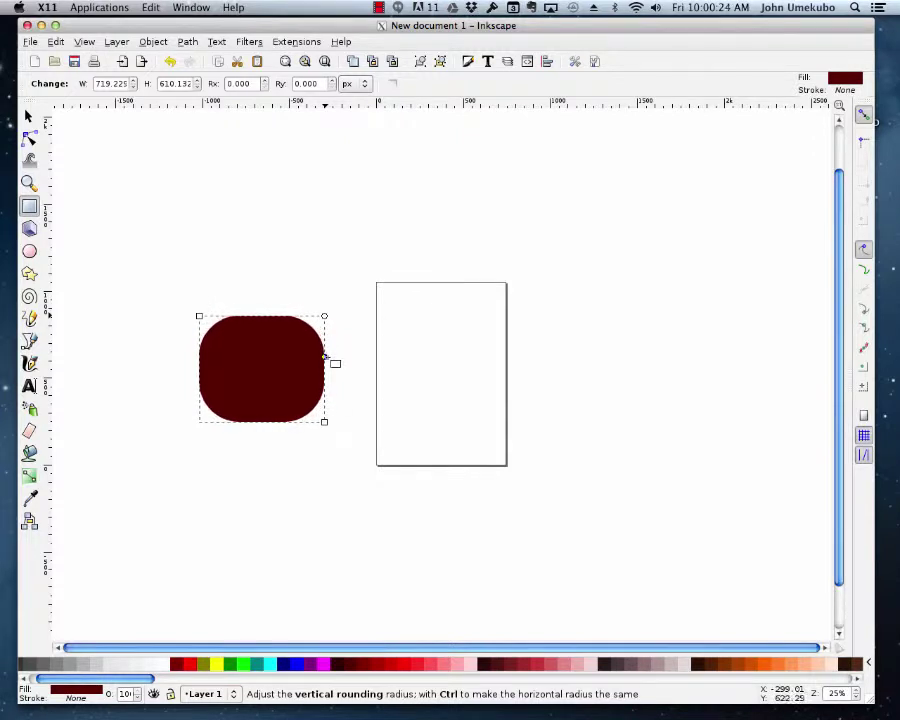
mouse_move(324, 352)
left_mouse_down()
mouse_move(324, 369)
mouse_move(324, 336)
left_mouse_up()
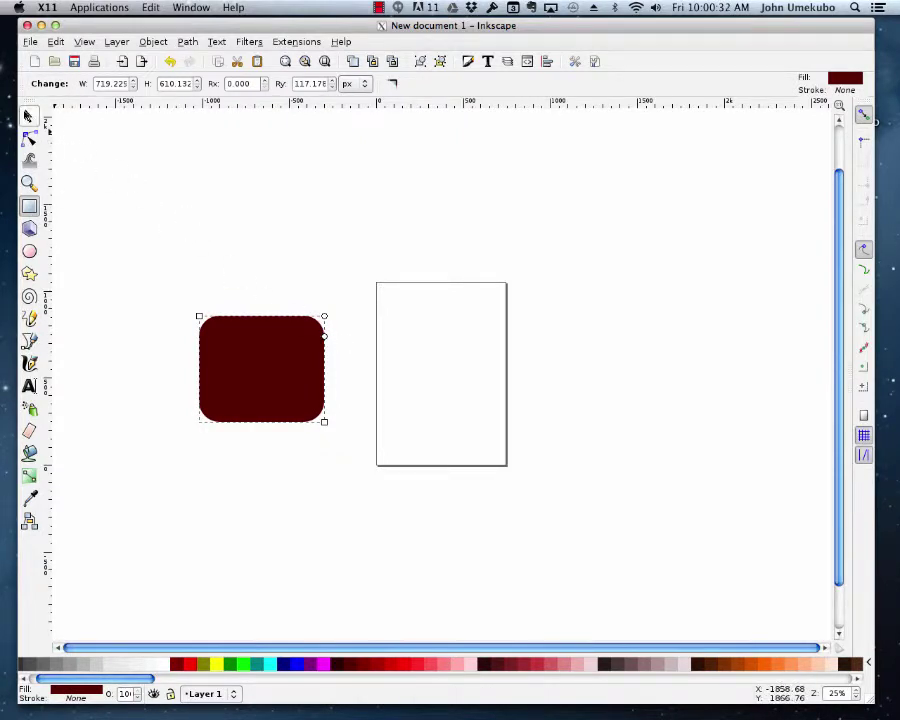
Step: Rescale the rounded rectangle with the Selector to about 840 × 537 px
left_click(28, 116)
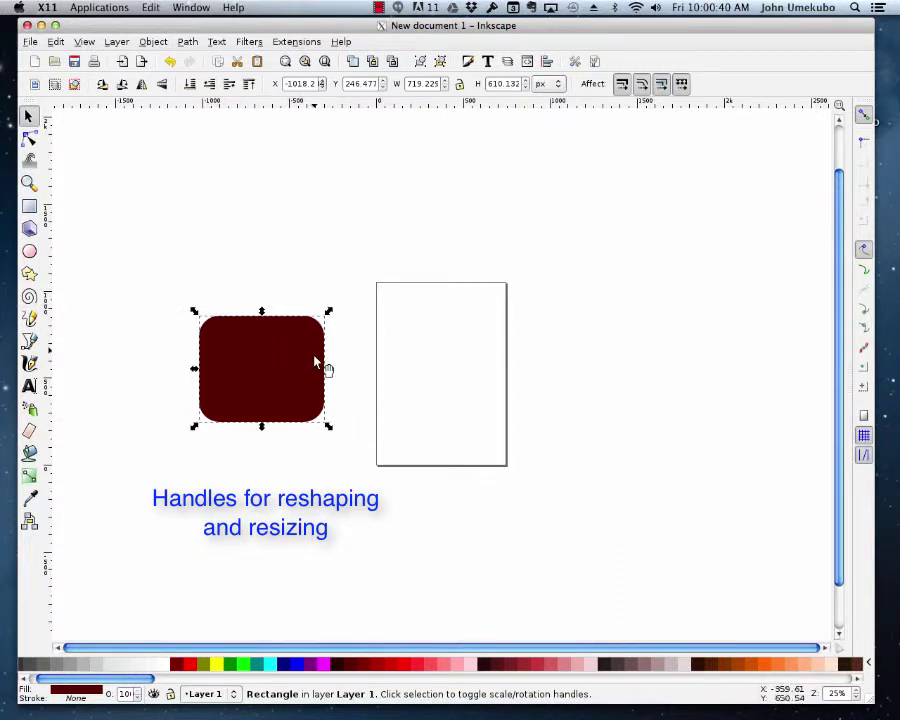
left_click_drag(330, 313, 343, 313)
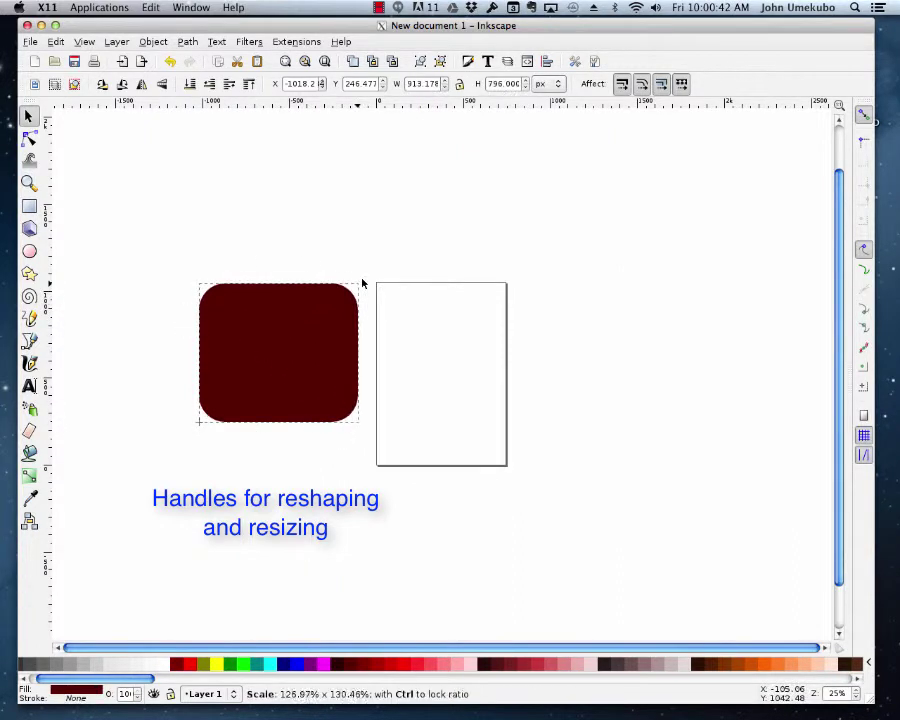
mouse_move(345, 368)
left_mouse_down()
mouse_move(453, 374)
mouse_move(345, 368)
left_mouse_up()
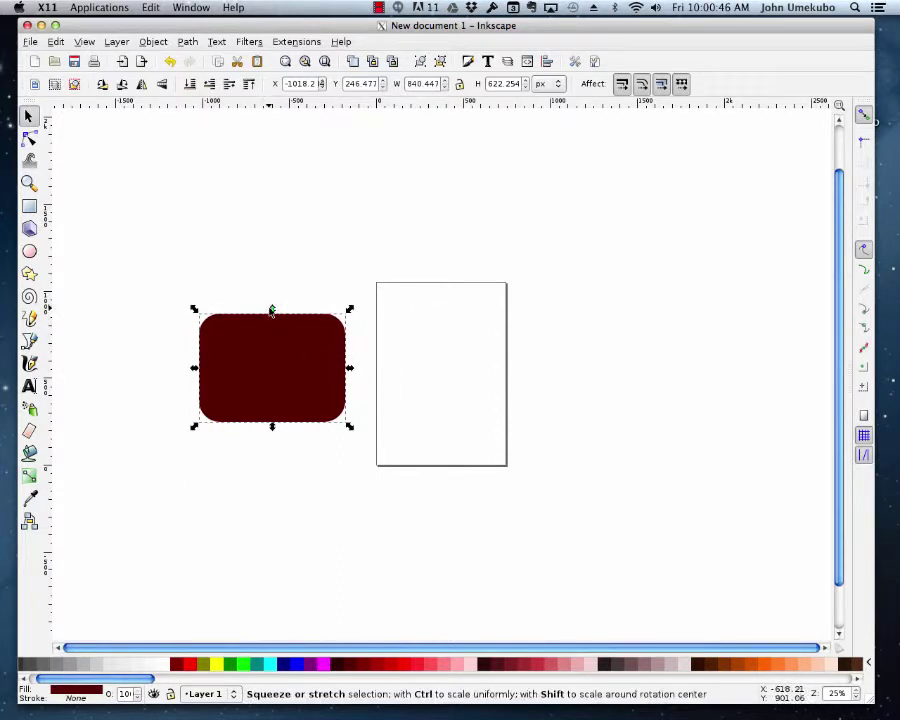
mouse_move(271, 305)
left_mouse_down()
mouse_move(269, 298)
mouse_move(271, 322)
left_mouse_up()
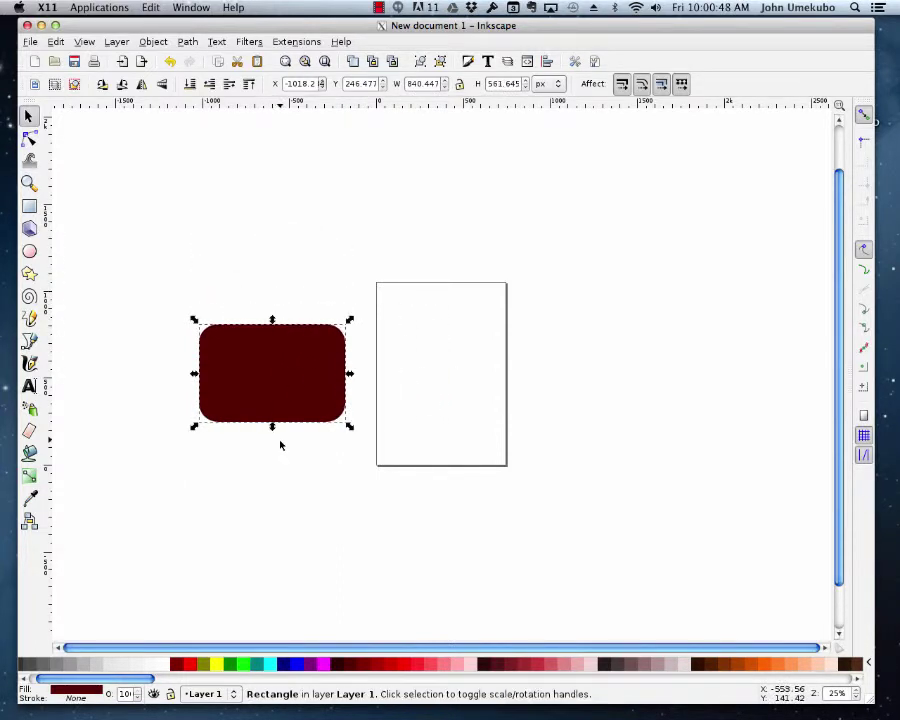
left_click_drag(272, 430, 272, 425)
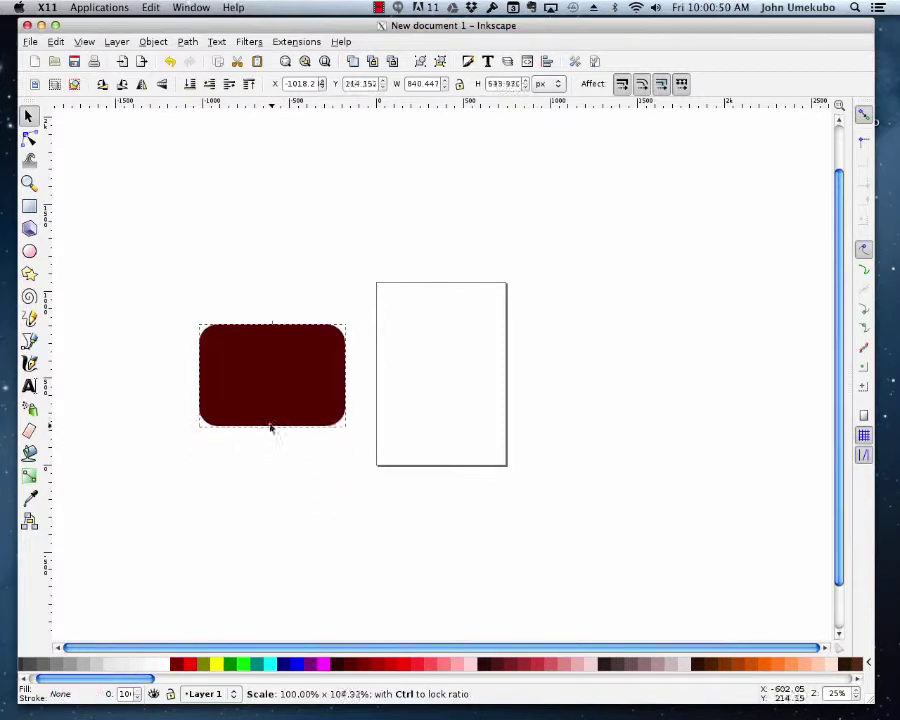
mouse_move(350, 372)
left_mouse_down()
mouse_move(396, 372)
mouse_move(350, 374)
left_mouse_up()
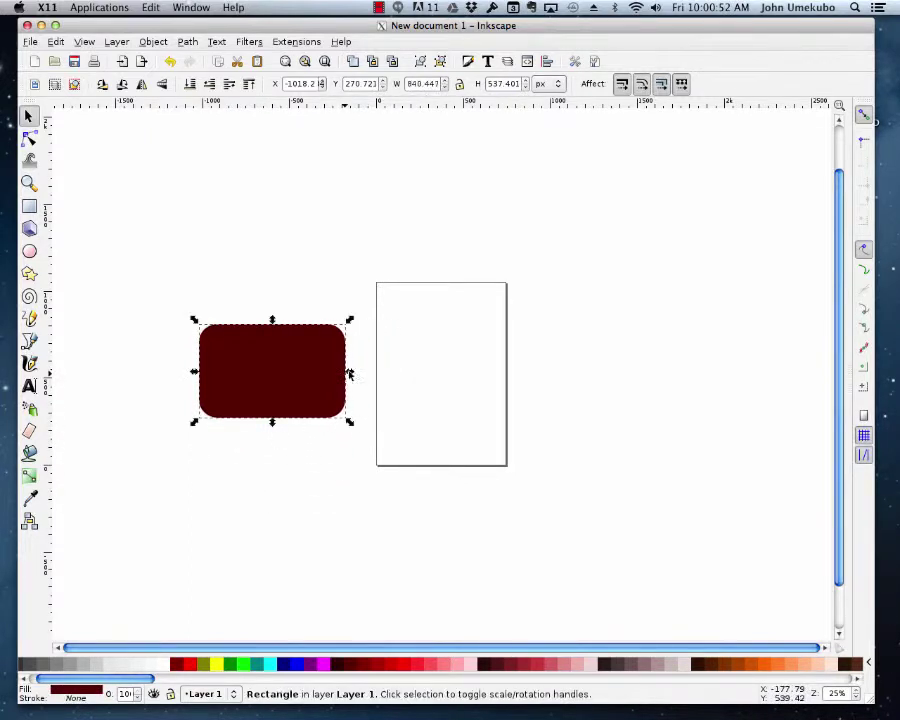
Step: Skew the rectangle and rotate it slightly, leaving it about 876 × 566 px
left_click(271, 370)
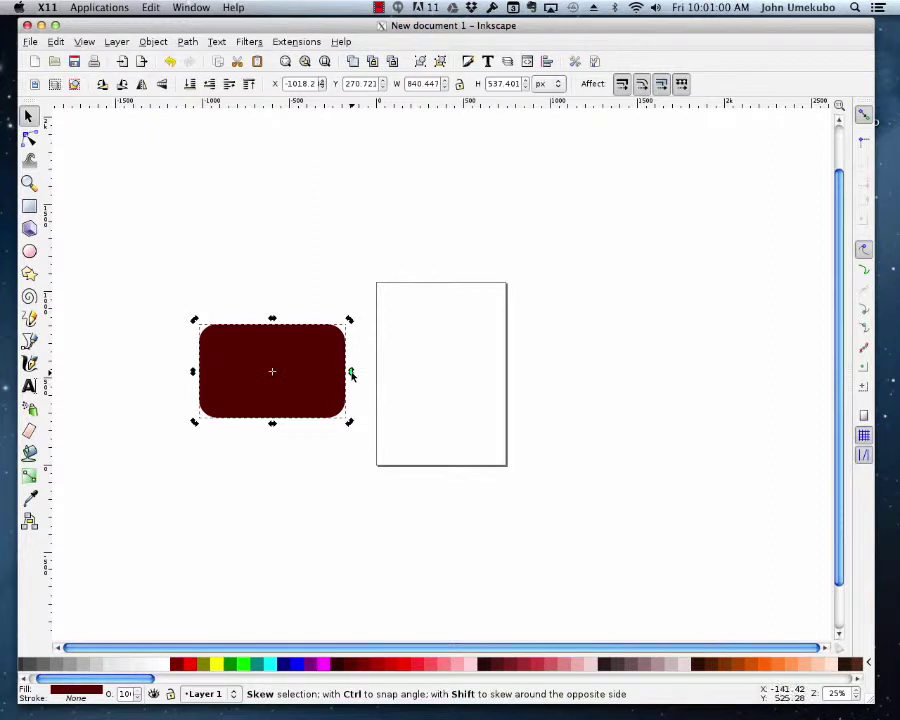
left_click_drag(351, 374, 351, 376)
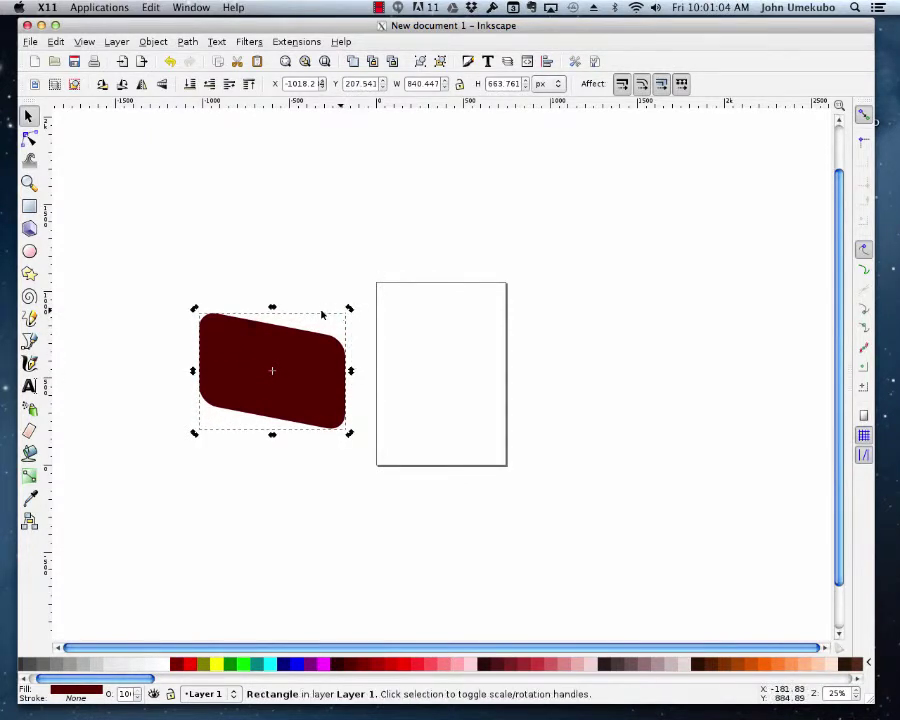
mouse_move(271, 307)
left_mouse_down()
mouse_move(252, 315)
mouse_move(289, 316)
mouse_move(270, 314)
left_mouse_up()
left_click_drag(350, 370, 352, 358)
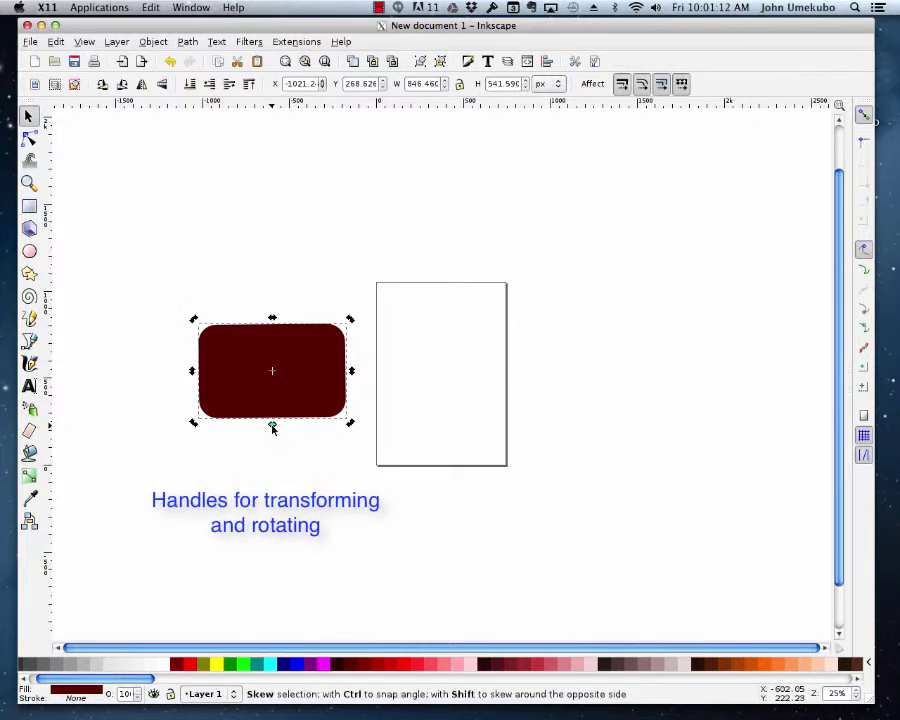
mouse_move(267, 426)
left_mouse_down()
mouse_move(297, 426)
mouse_move(276, 428)
left_mouse_up()
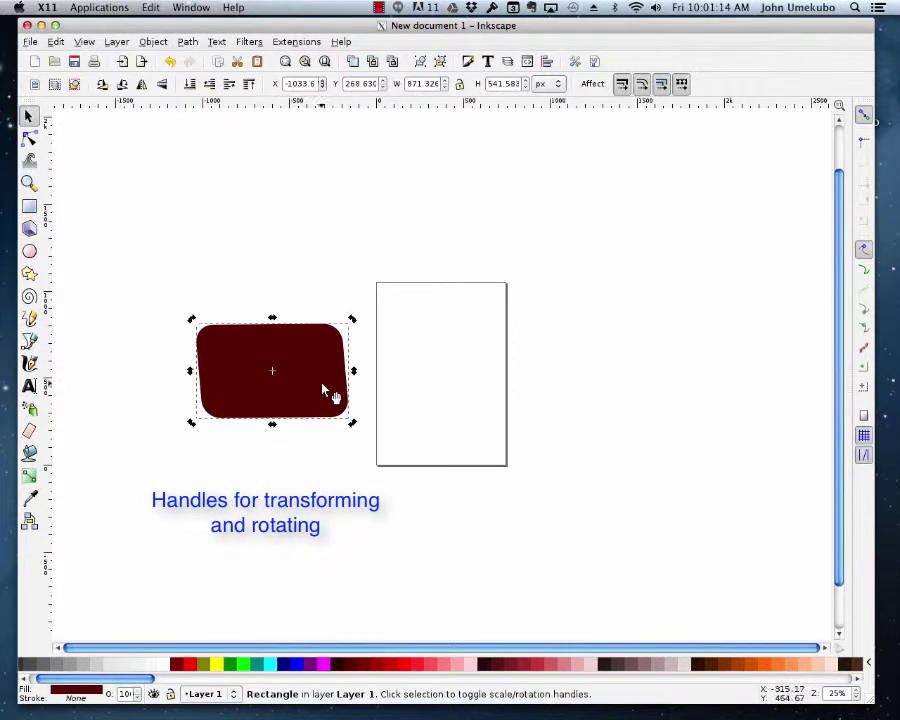
mouse_move(352, 370)
left_mouse_down()
mouse_move(351, 392)
mouse_move(352, 368)
left_mouse_up()
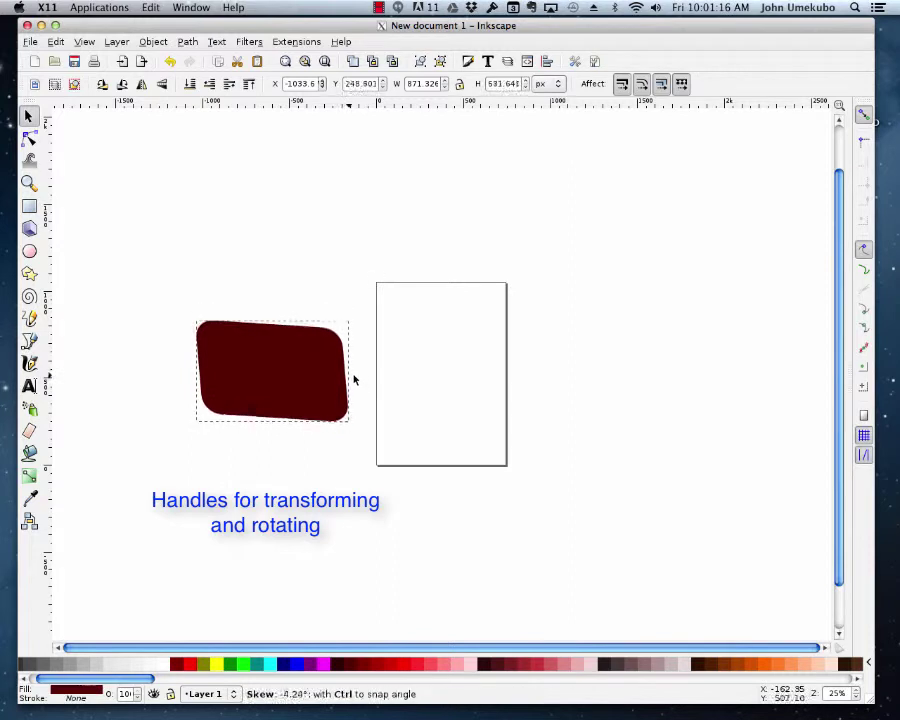
mouse_move(352, 317)
left_mouse_down()
mouse_move(354, 349)
mouse_move(360, 322)
left_mouse_up()
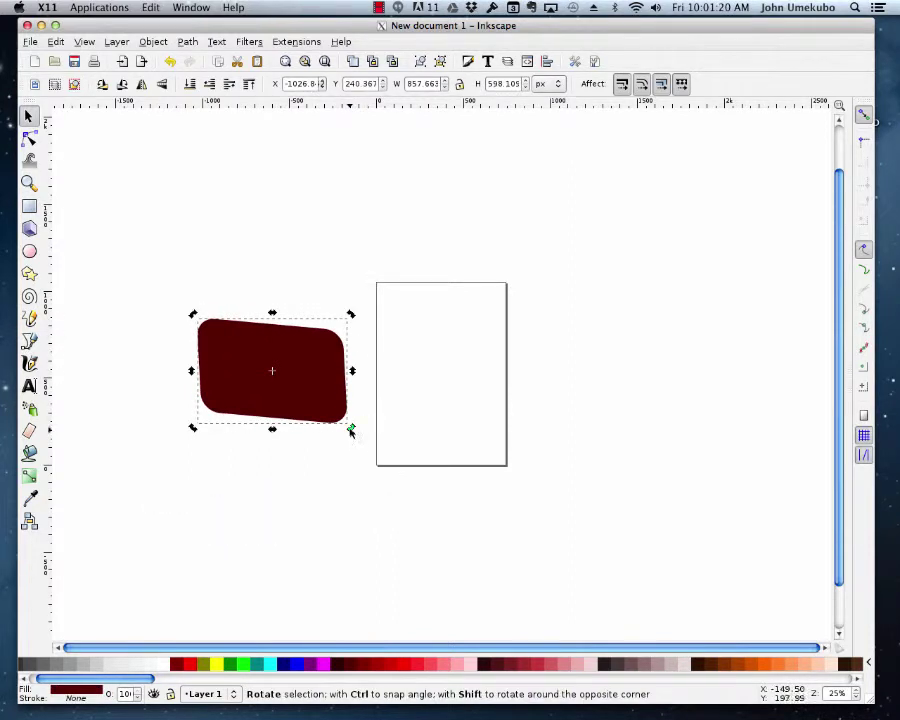
mouse_move(350, 426)
left_mouse_down()
mouse_move(320, 456)
mouse_move(277, 476)
mouse_move(362, 378)
mouse_move(354, 318)
mouse_move(368, 376)
mouse_move(358, 428)
left_mouse_up()
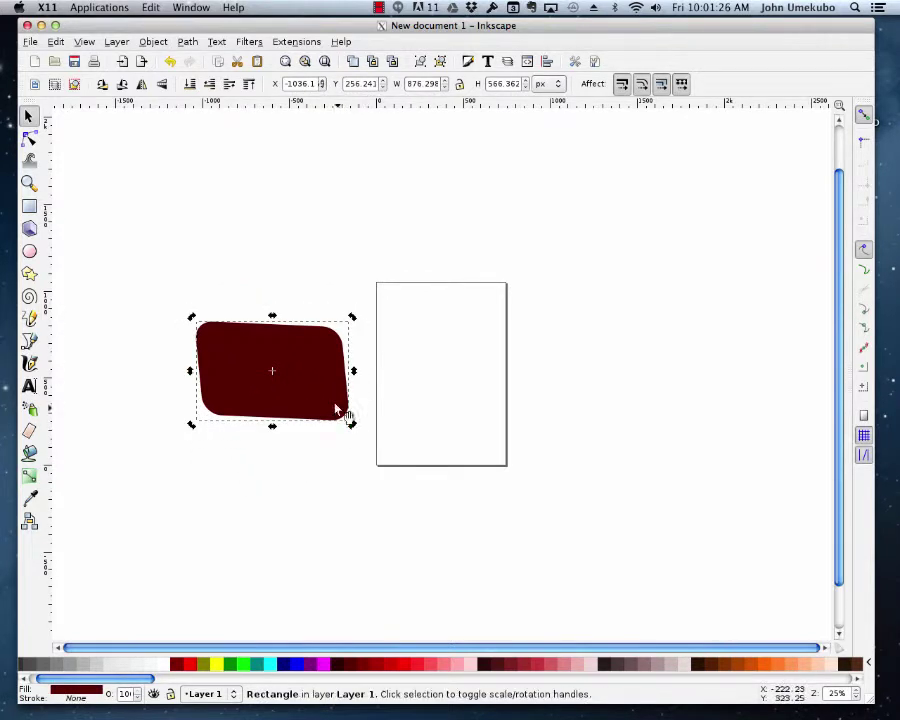
Step: Draw a second dark red rounded rectangle, about 638 × 420 px, above the first and select it
left_click(29, 206)
left_click_drag(286, 222, 398, 296)
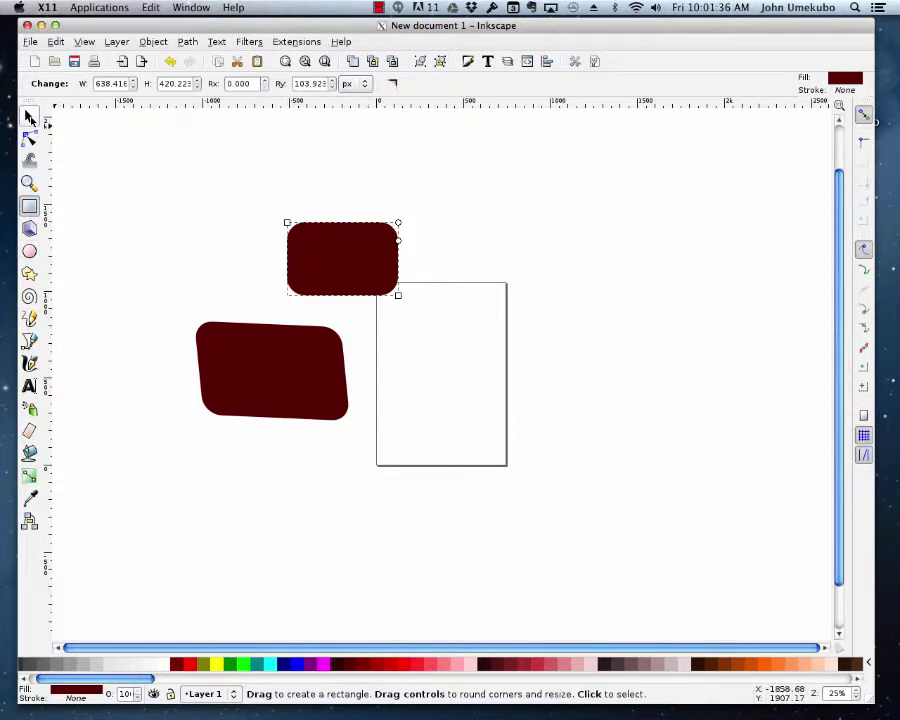
left_click(29, 117)
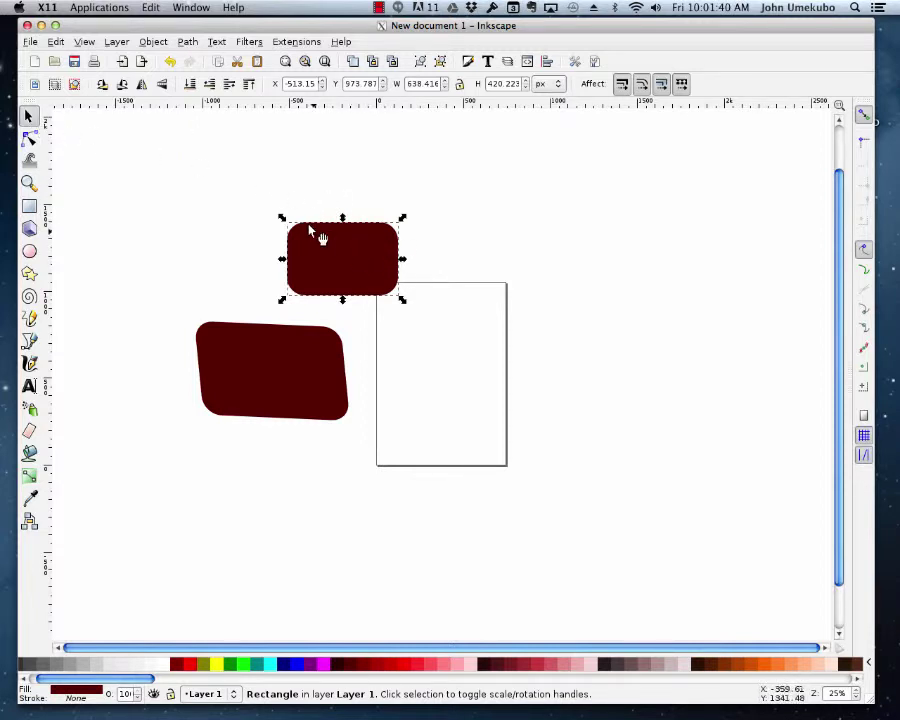
left_click(349, 260)
left_click(349, 260)
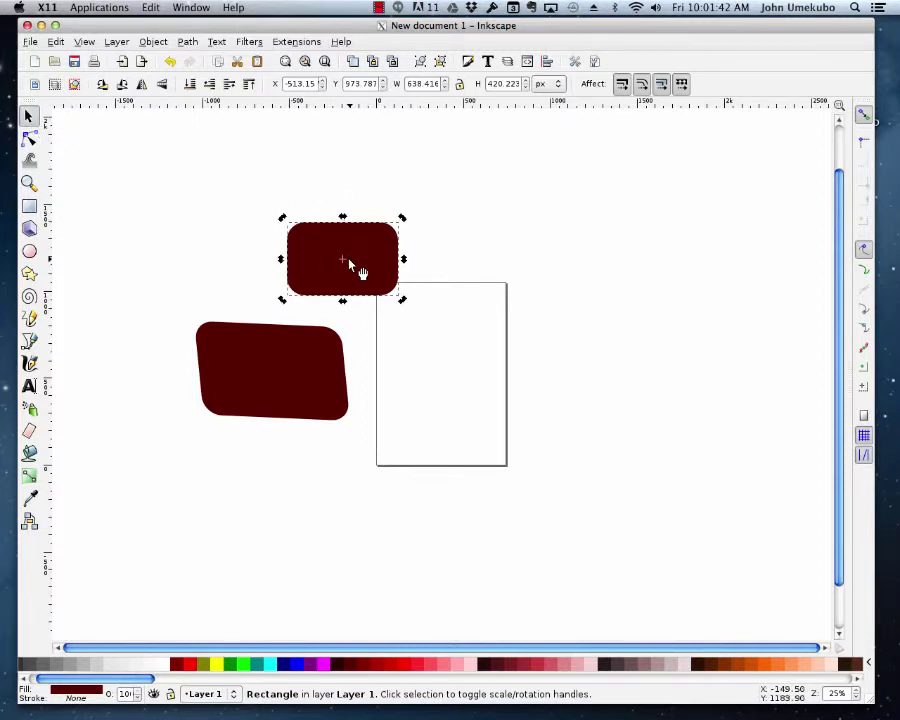